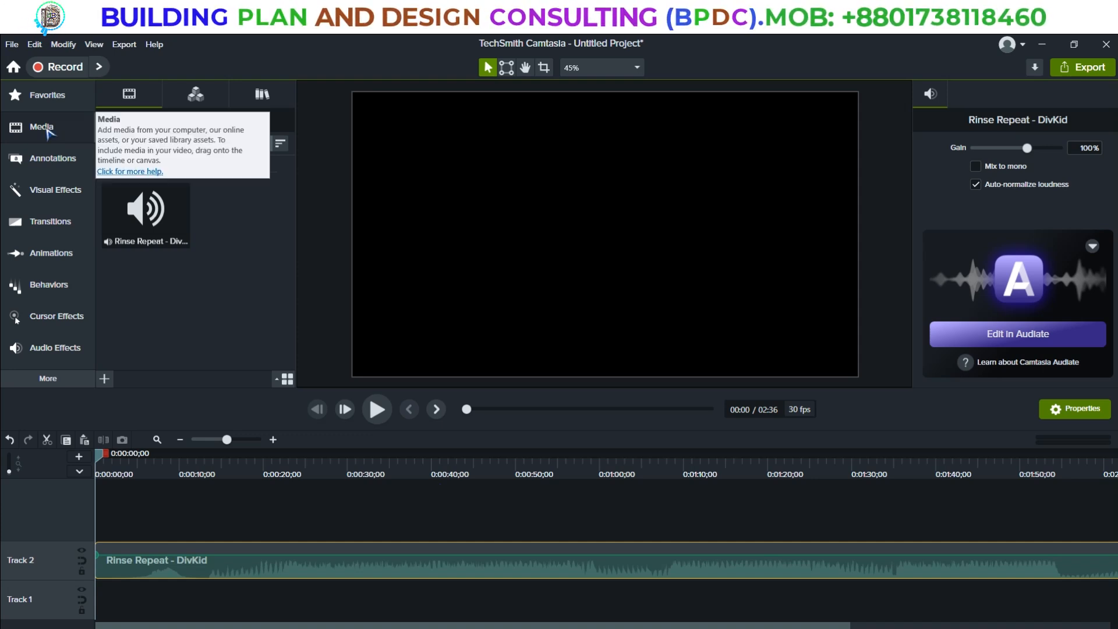
left_click(262, 94)
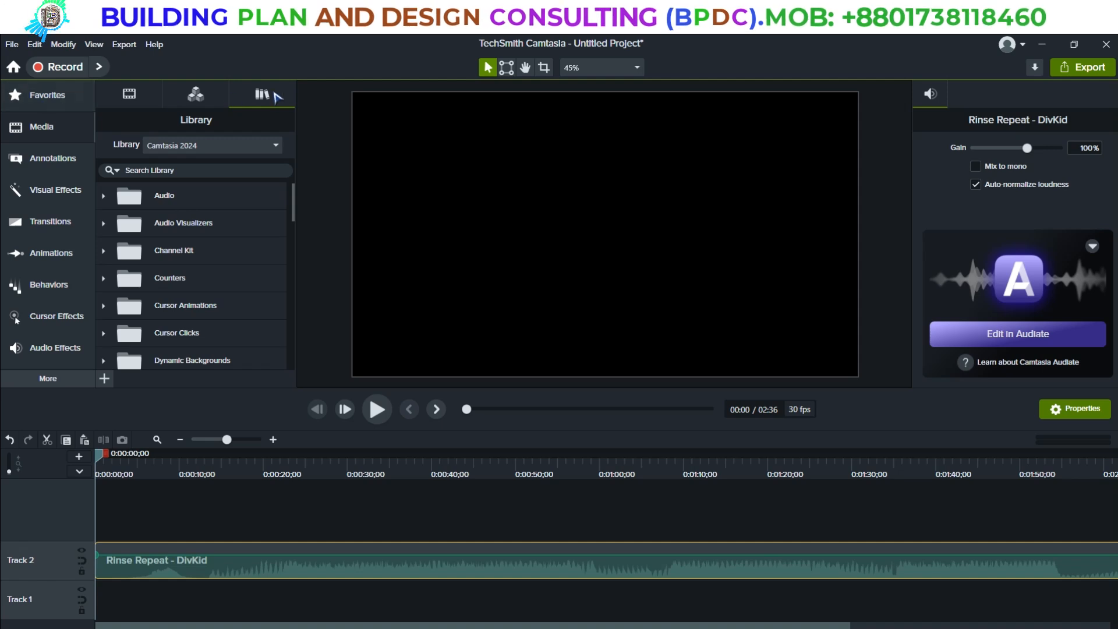
left_click(104, 225)
left_click(103, 225)
- Add a white text rectangle callout to the canvas and stretch it to cover the whole frame
left_click(40, 161)
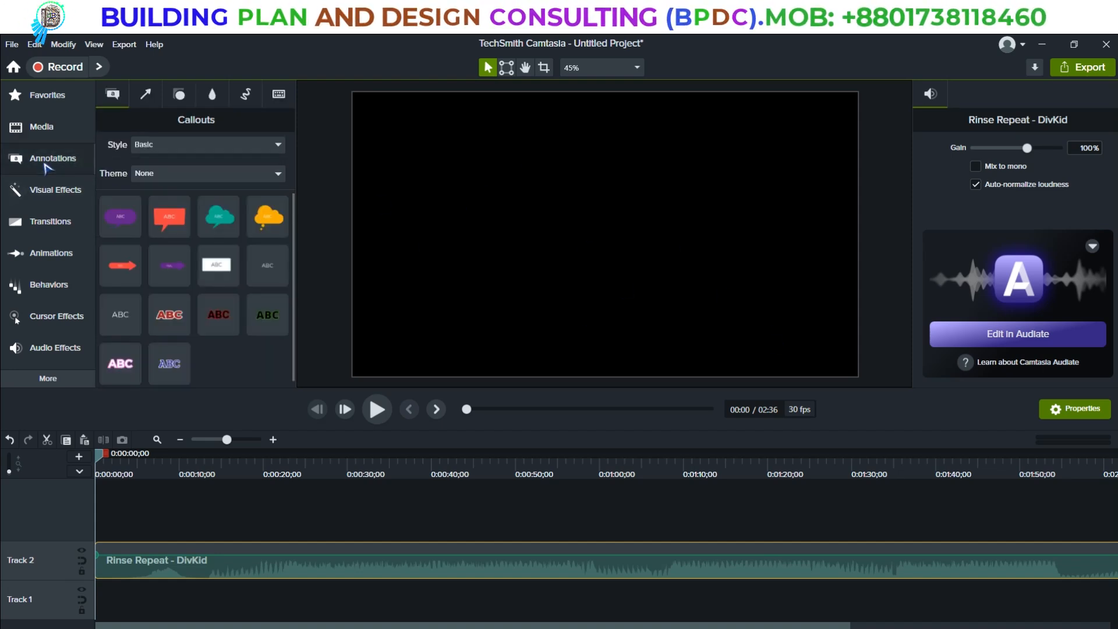
left_click(217, 265)
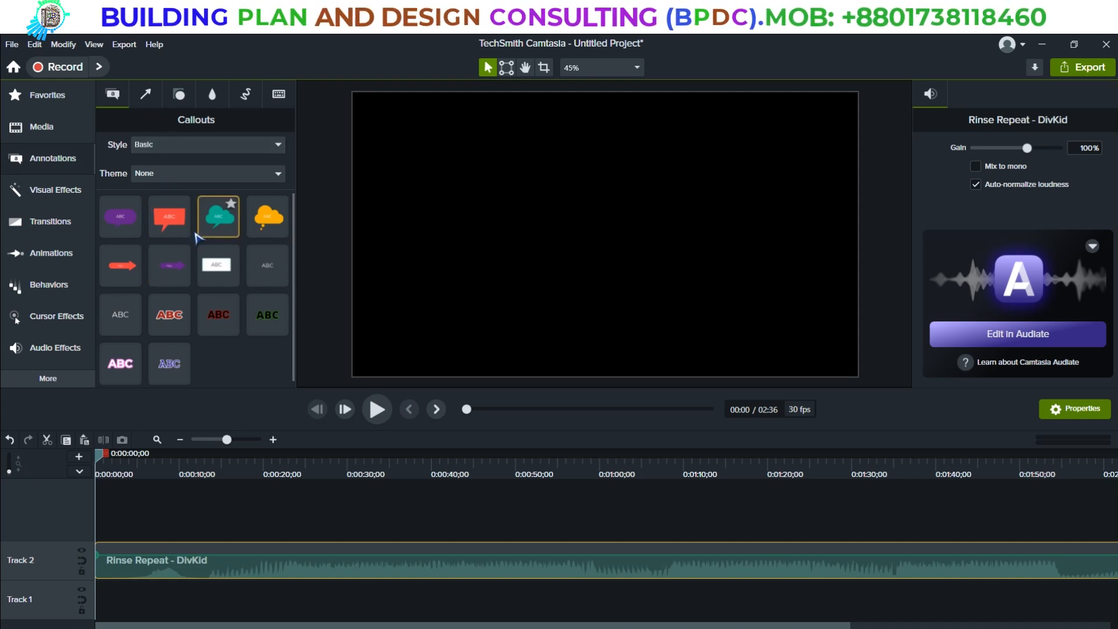
left_click(171, 228)
left_click_drag(217, 265, 366, 110)
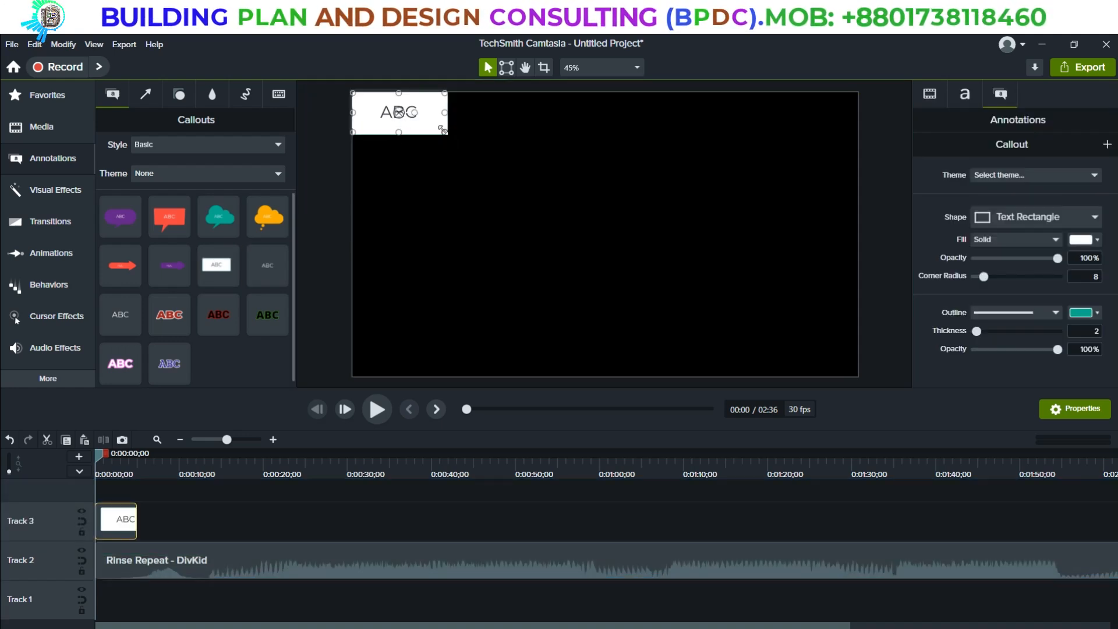
left_click_drag(445, 133, 856, 372)
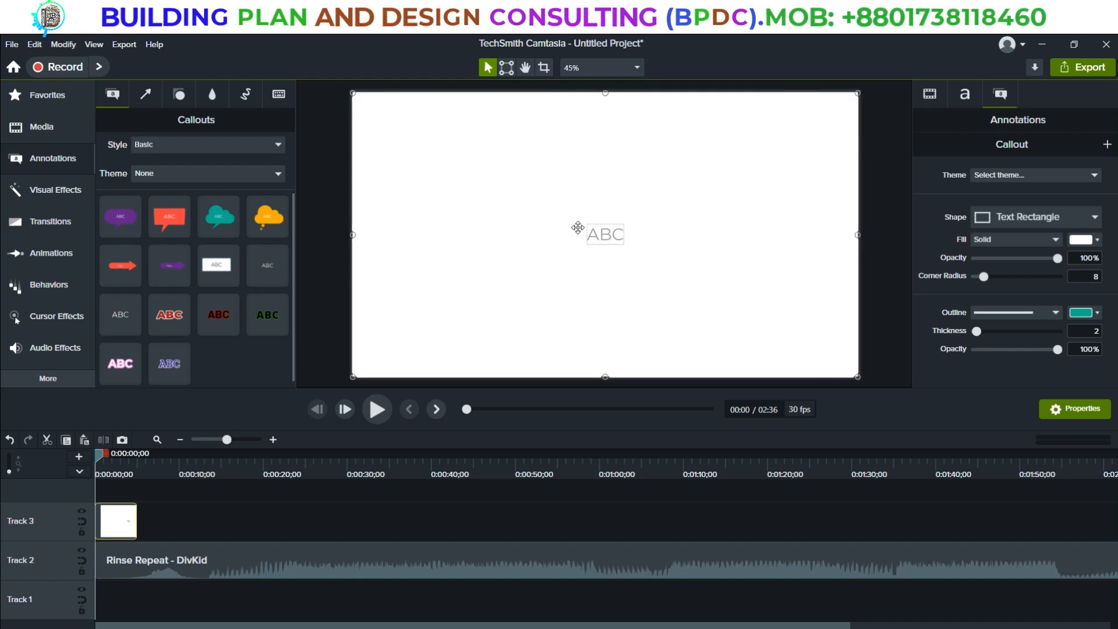
- Delete the callout's ABC text and extend its clip to the end of the music track
double_click(615, 233)
key("BackSpace")
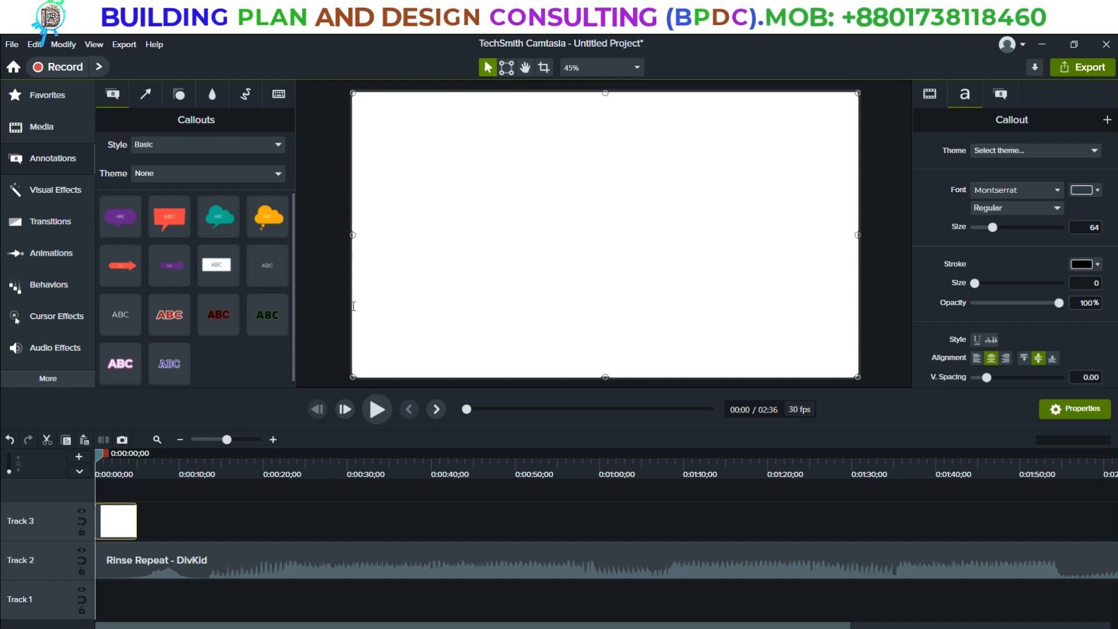
left_click_drag(136, 521, 1113, 520)
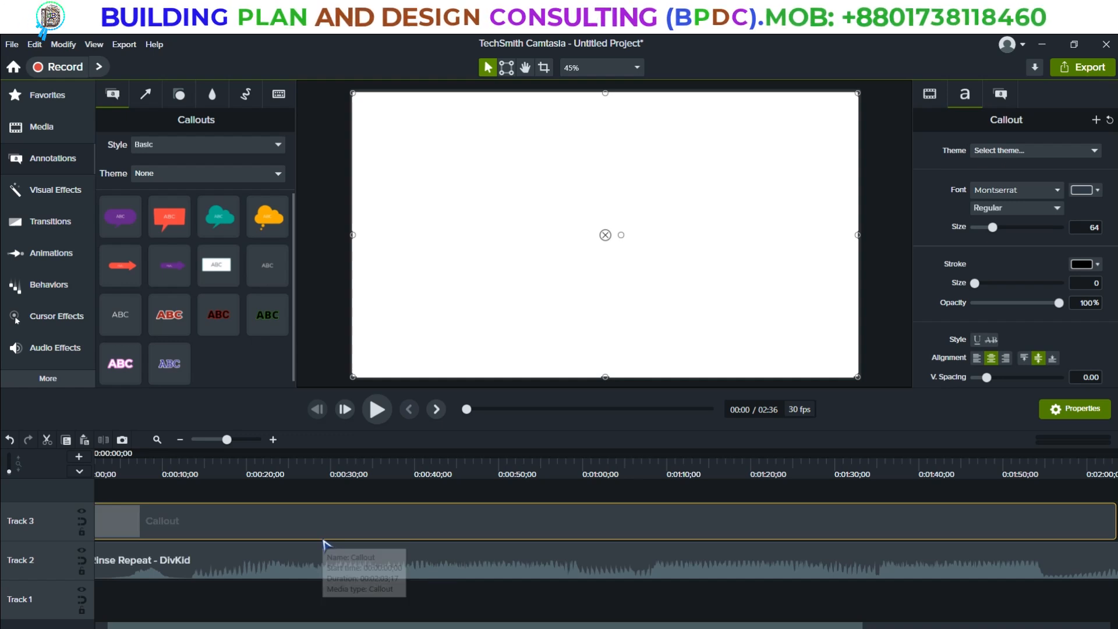
left_click(180, 440)
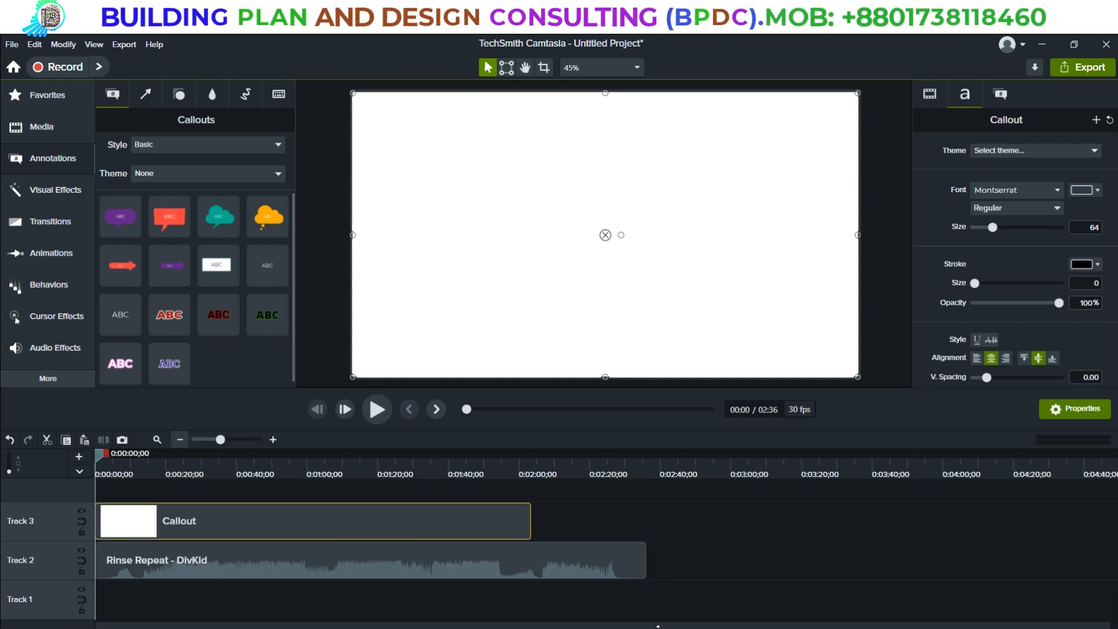
left_click_drag(530, 519, 645, 521)
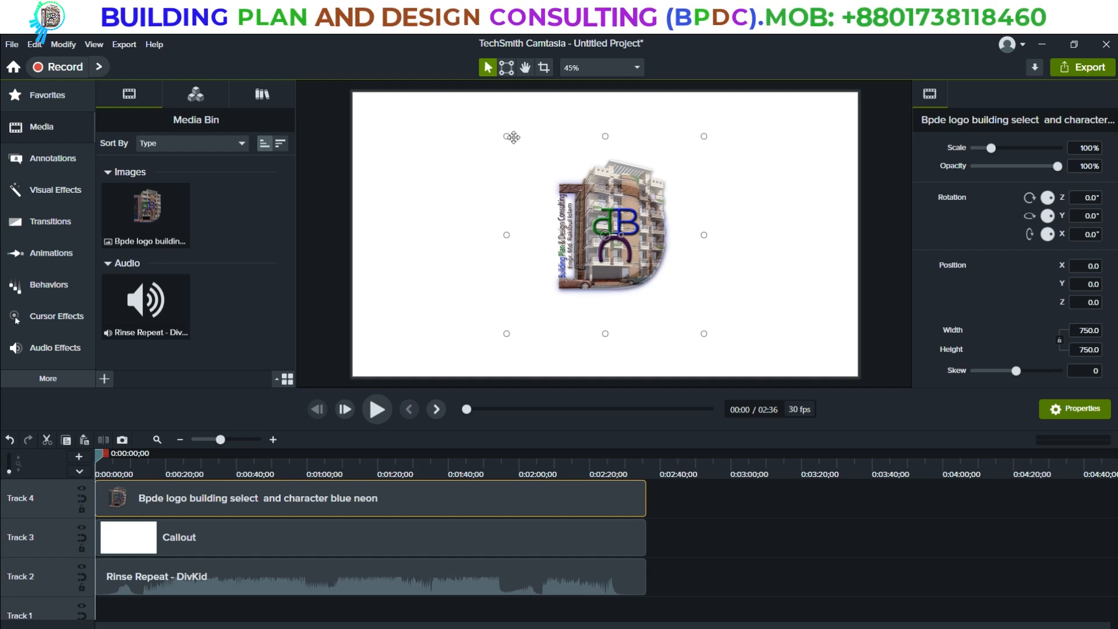
- Scale the logo image down to about 78% and keep it centred in the fitted canvas
left_click_drag(505, 137, 549, 179)
left_click_drag(634, 267, 602, 256)
left_click(634, 68)
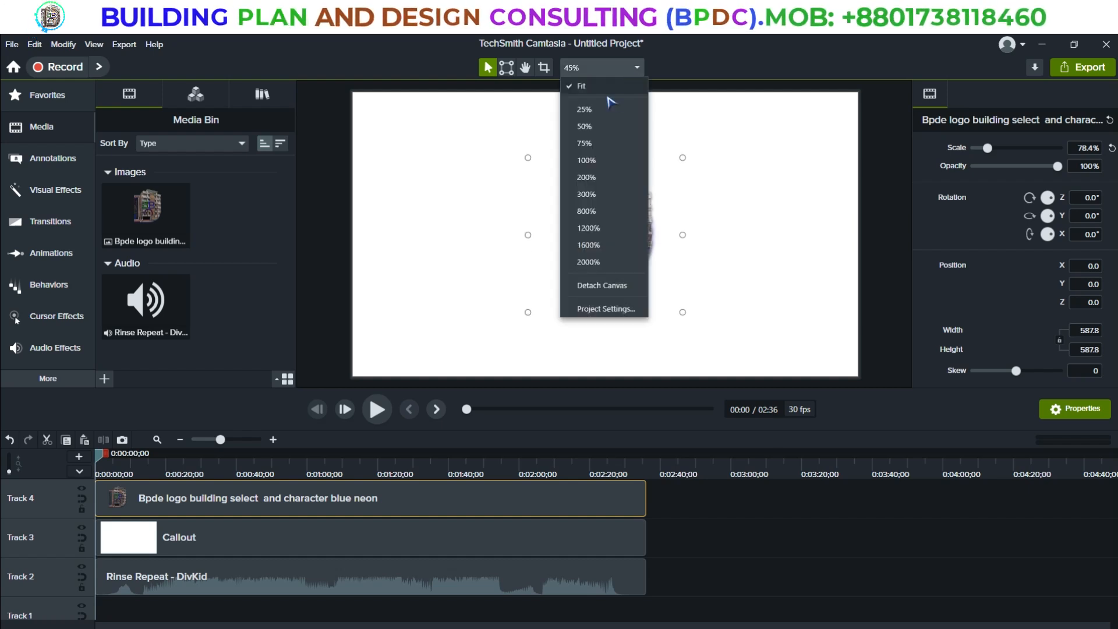
left_click(582, 86)
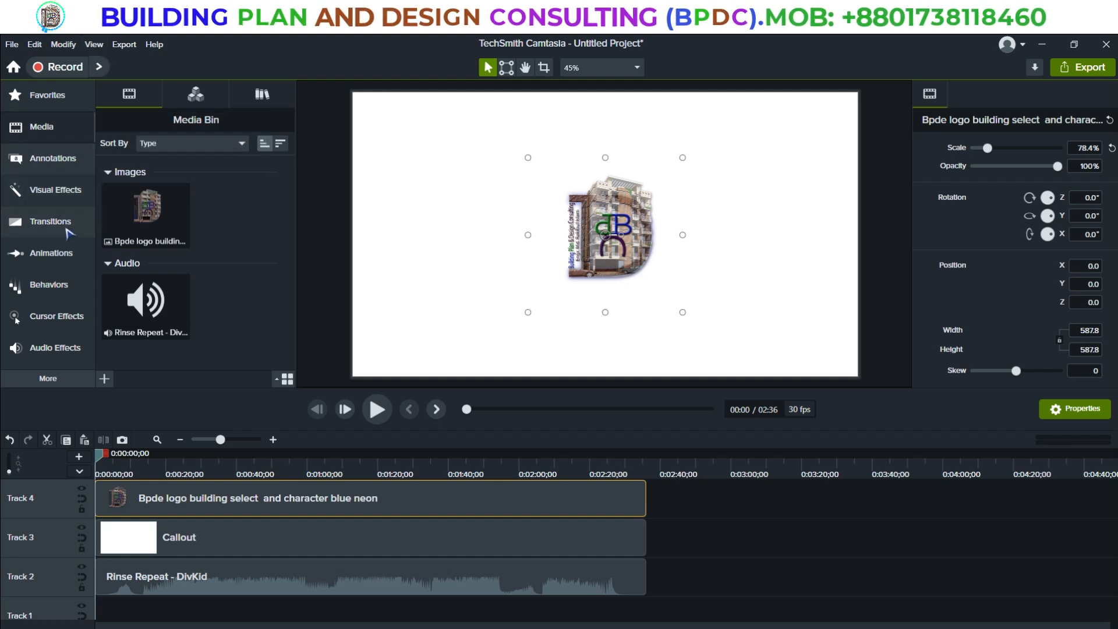
- Add the Audio Ring visualizer from the Camtasia 2024 library over the logo and scale it to 160.7%
left_click(263, 96)
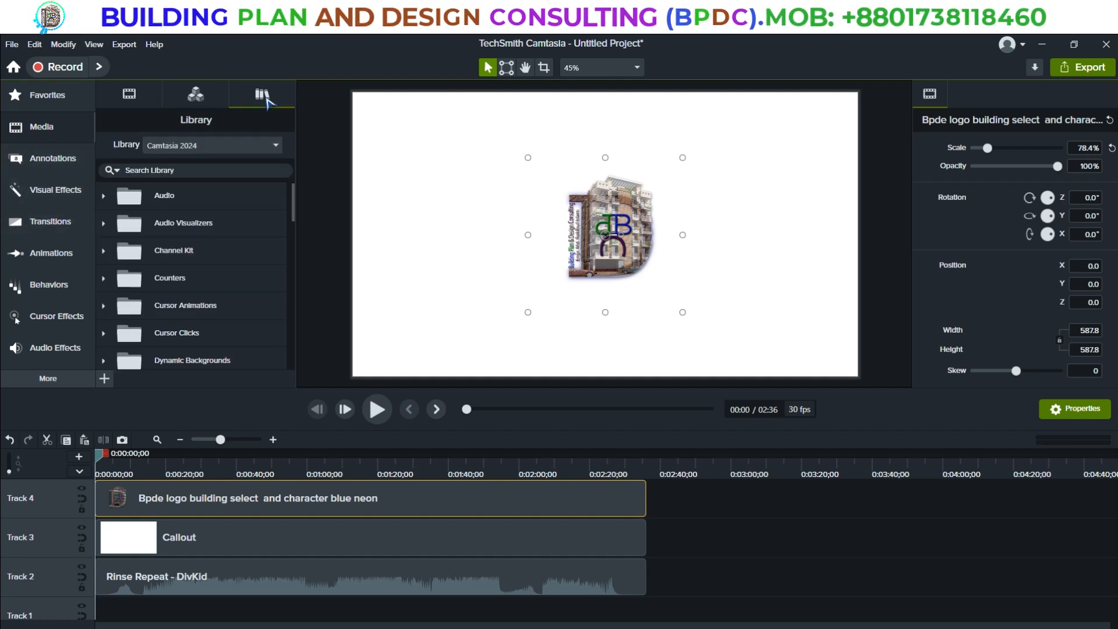
left_click(103, 224)
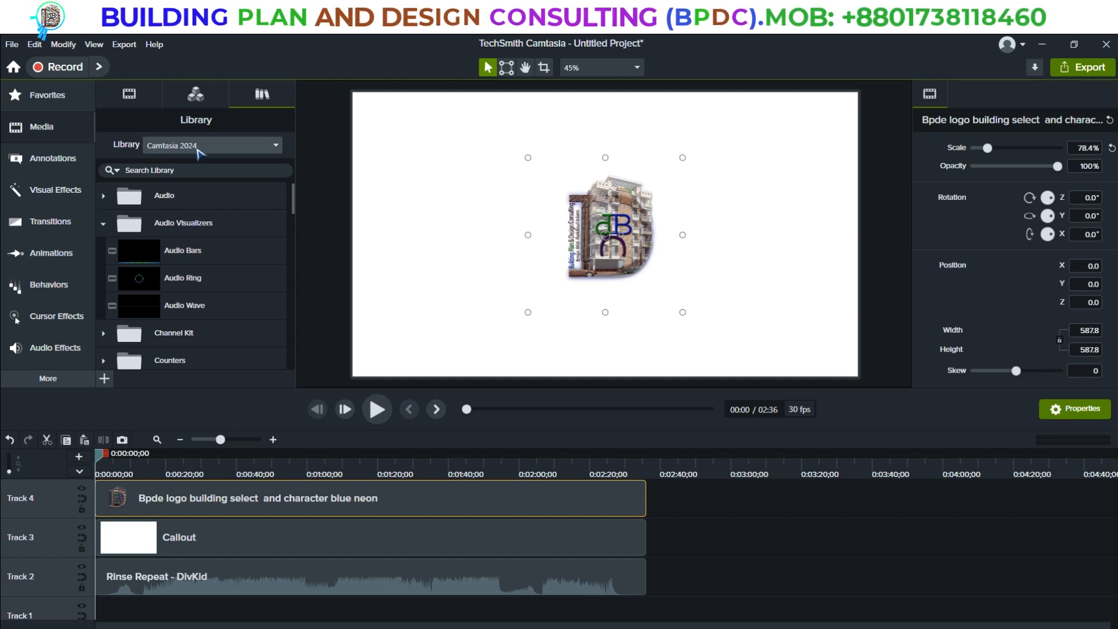
left_click_drag(157, 283, 619, 239)
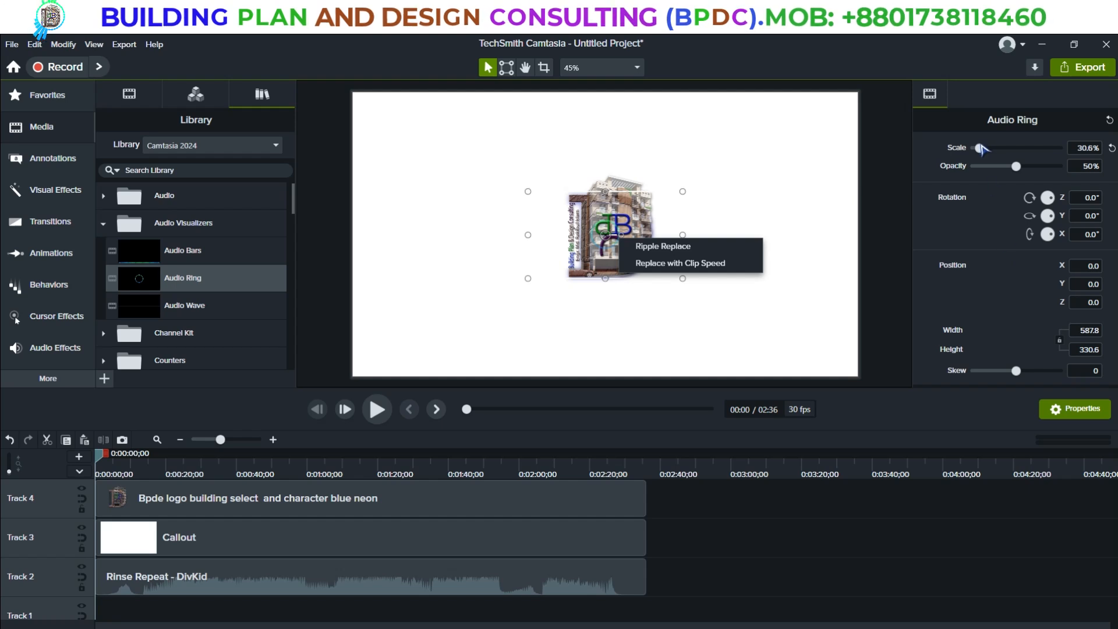
left_click_drag(980, 148, 1002, 150)
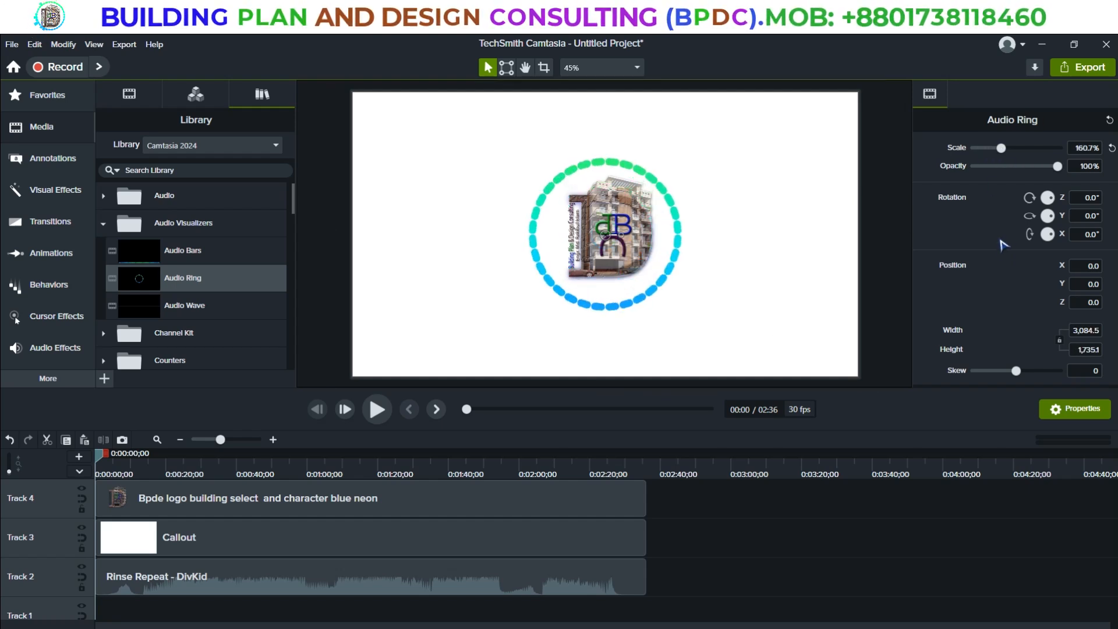
- Nudge the audio ring to X 17.8 and Y 6.7 so it surrounds the logo evenly
scroll(998, 348, "down", 2)
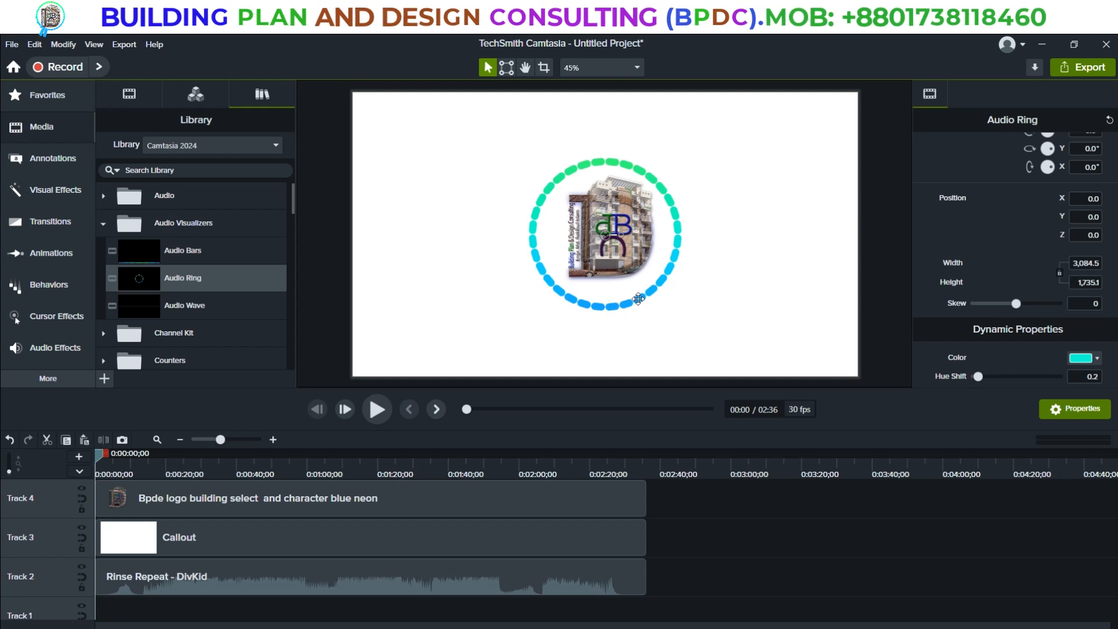
key("Right")
key("Right")
key("Right")
key("Right")
key("Right")
key("Right")
key("Up")
key("Up")
key("Up")
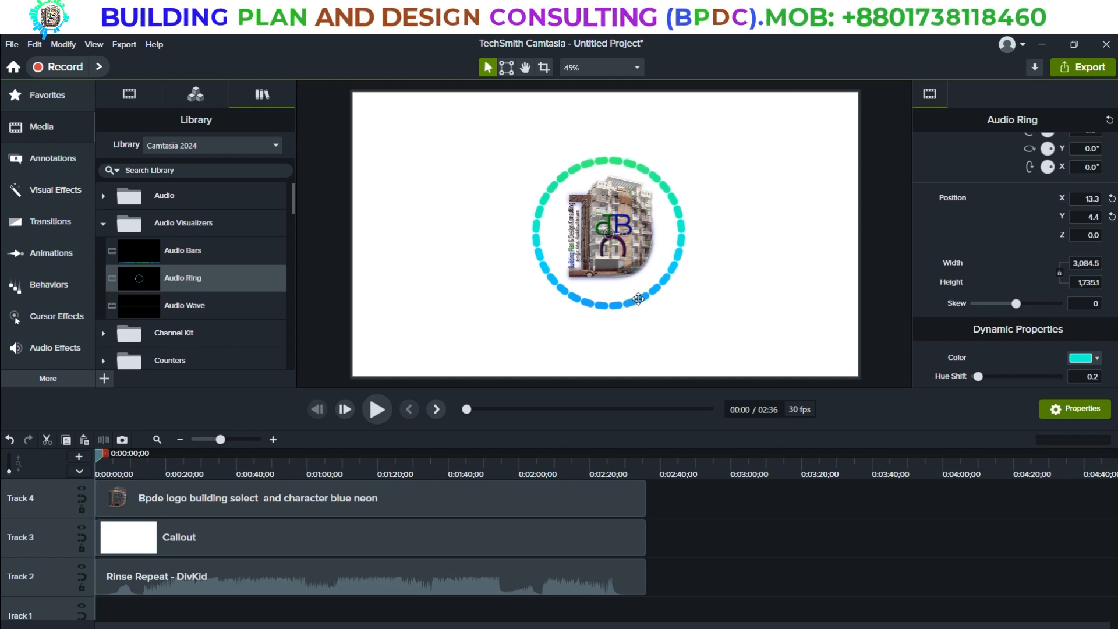
key("Right")
key("Right")
key("Right")
key("Left")
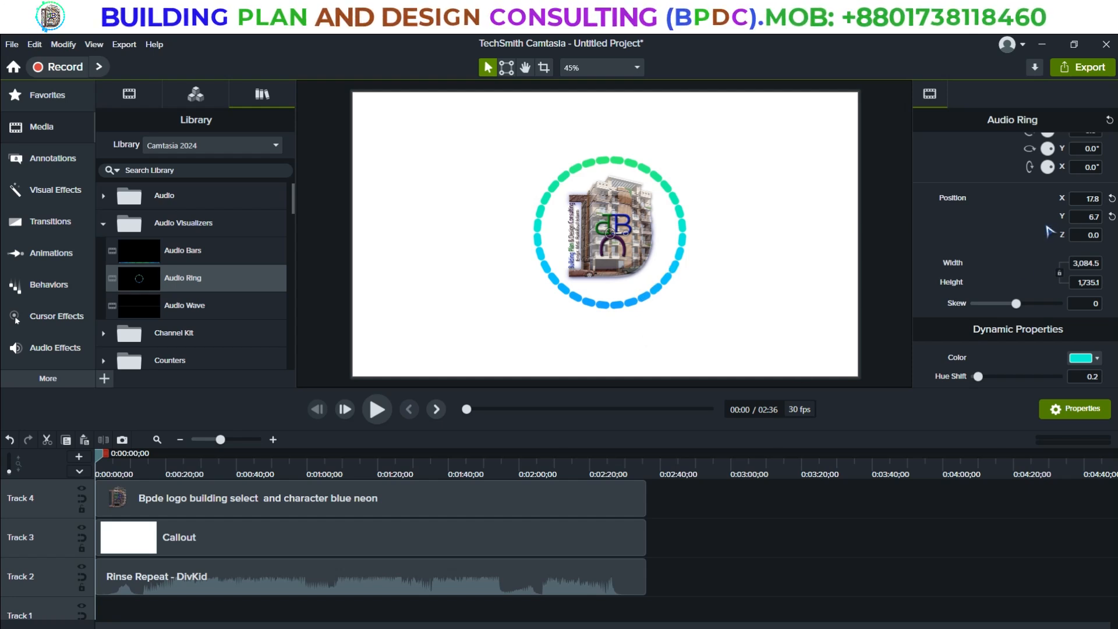
- Reduce the audio ring's scale to 143.1% and extend its clip to the end of the music track
scroll(1043, 244, "up", 2)
left_click_drag(1002, 150, 999, 149)
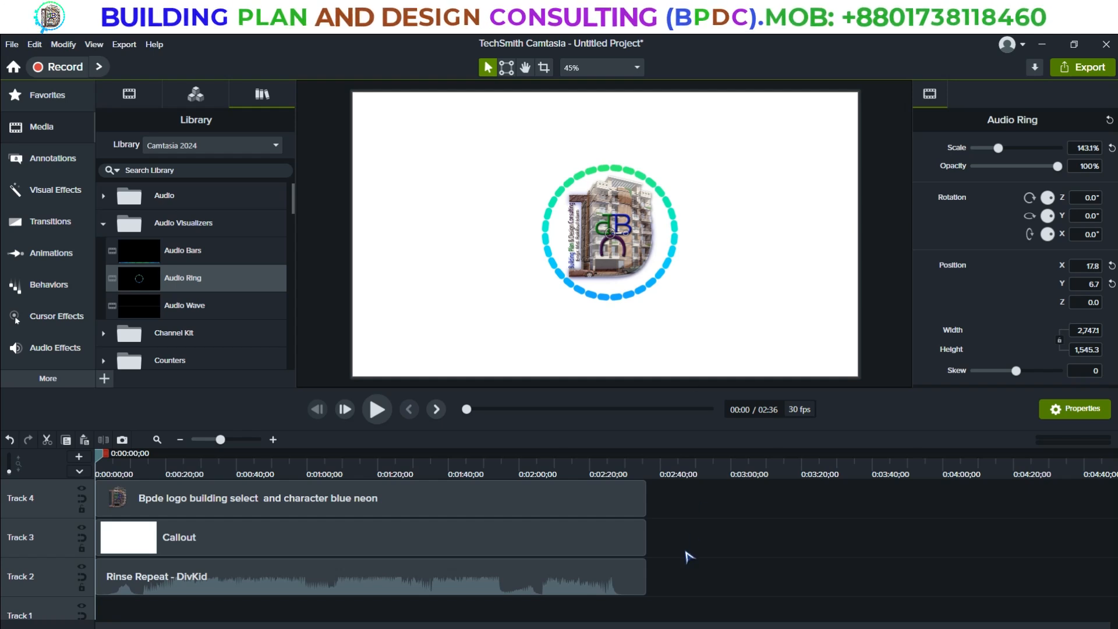
scroll(686, 558, "down", 1)
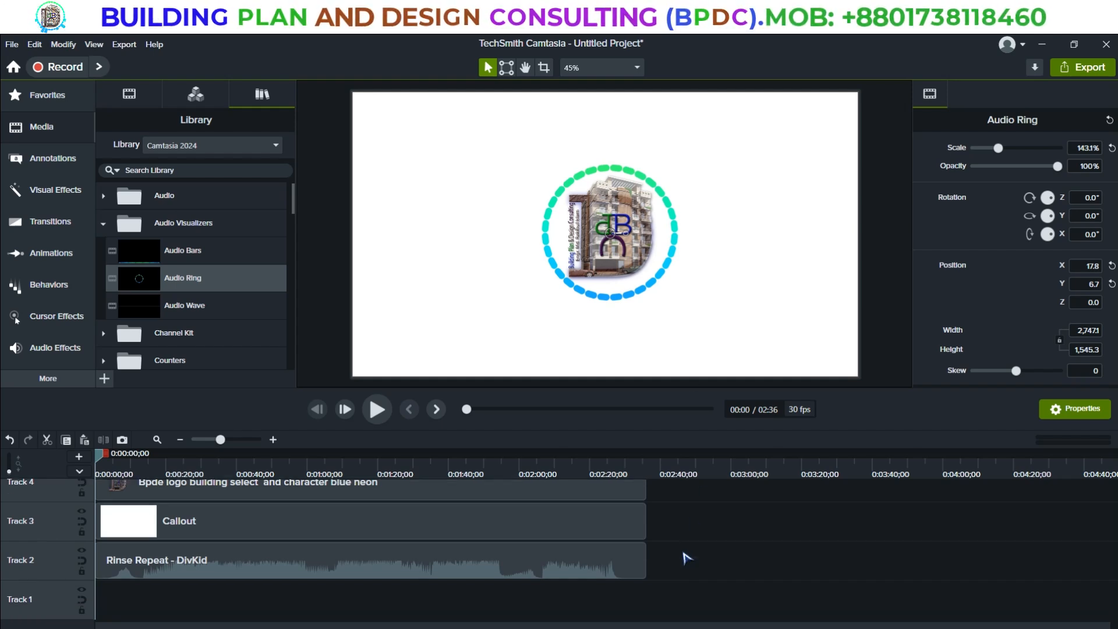
scroll(684, 556, "up", 3)
left_click_drag(302, 494, 645, 494)
scroll(730, 530, "down", 3)
- Add the Audio Bars visualizer along the bottom edge of the canvas and set its bar count to 47.4
left_click(168, 250)
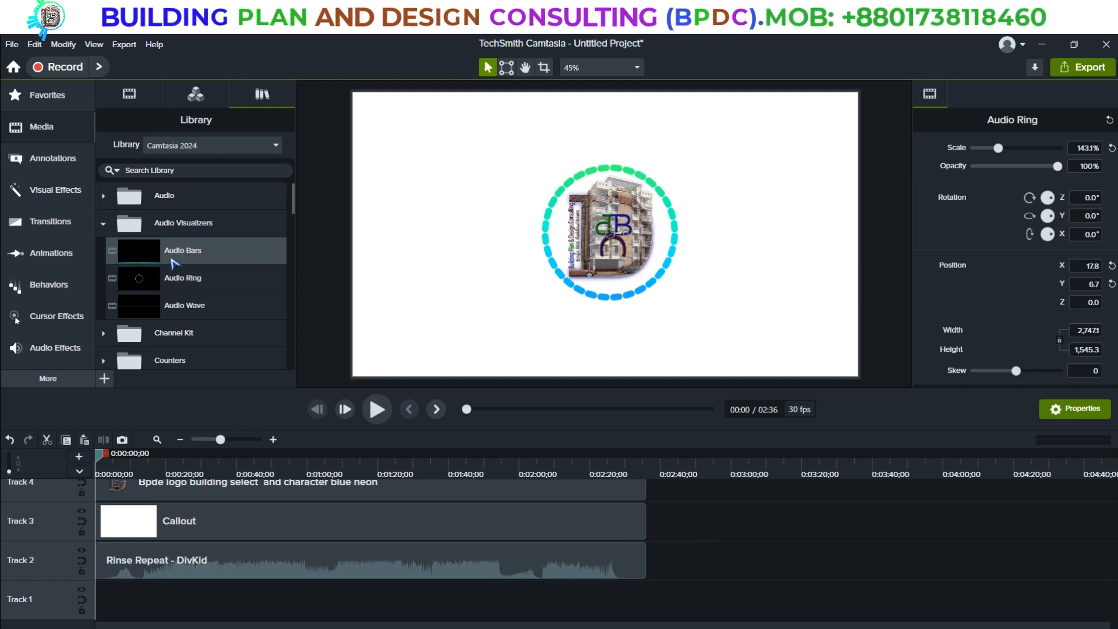
left_click_drag(173, 264, 618, 225)
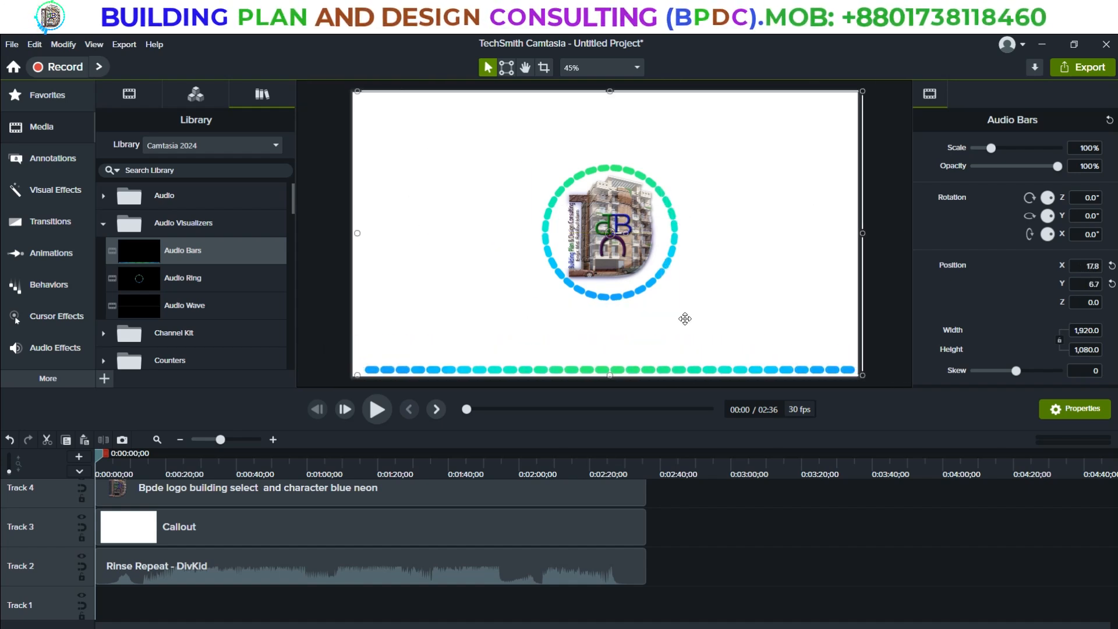
left_click(171, 318)
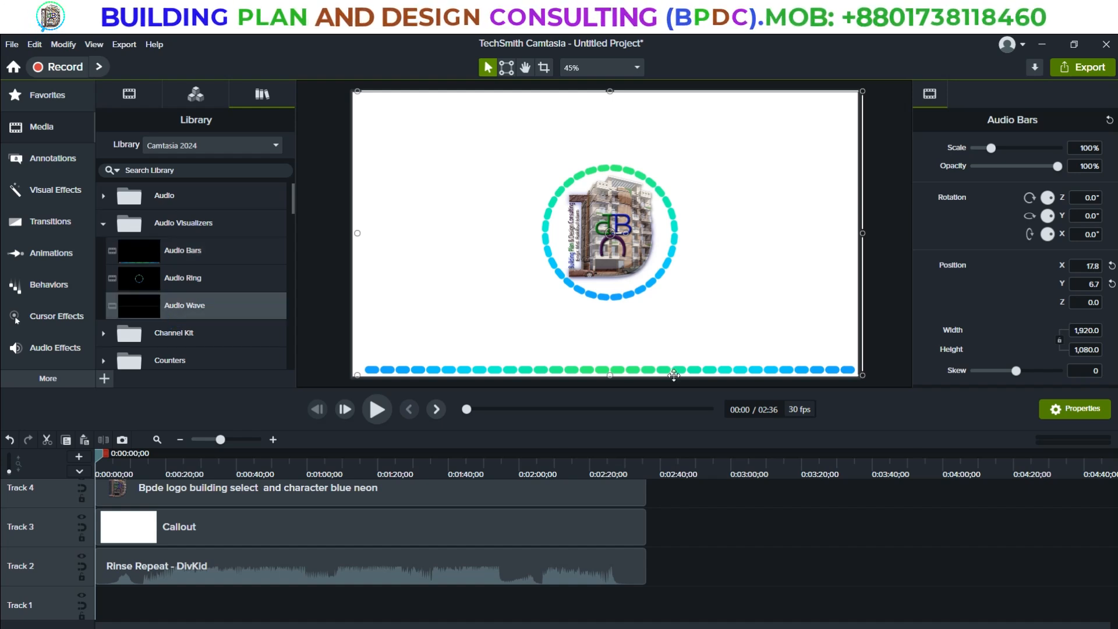
scroll(1036, 251, "down", 5)
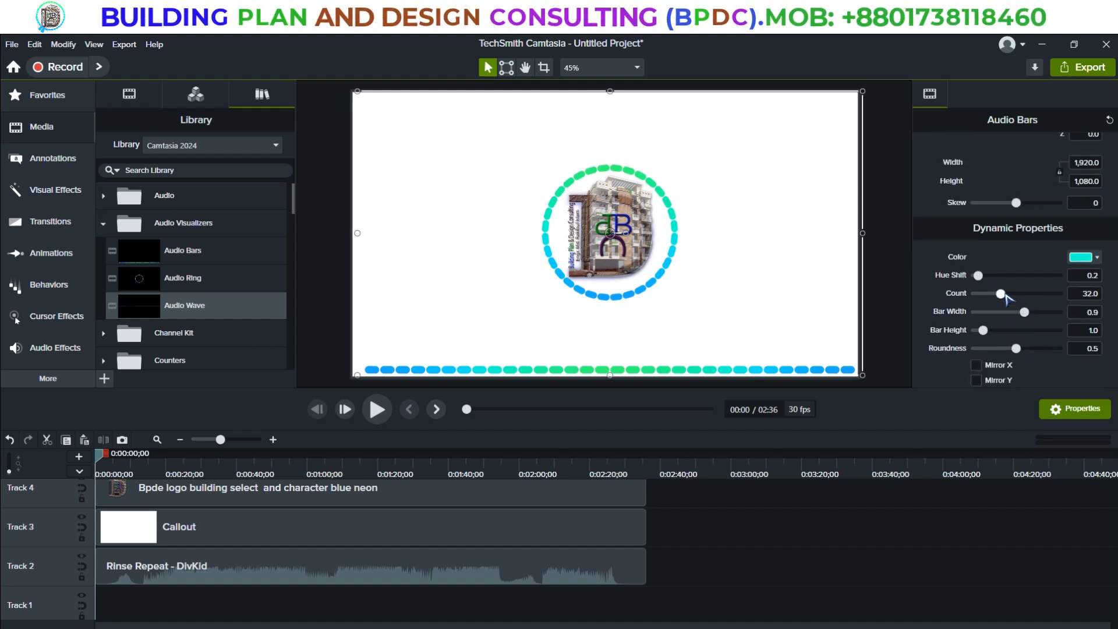
left_click_drag(1004, 294, 1020, 301)
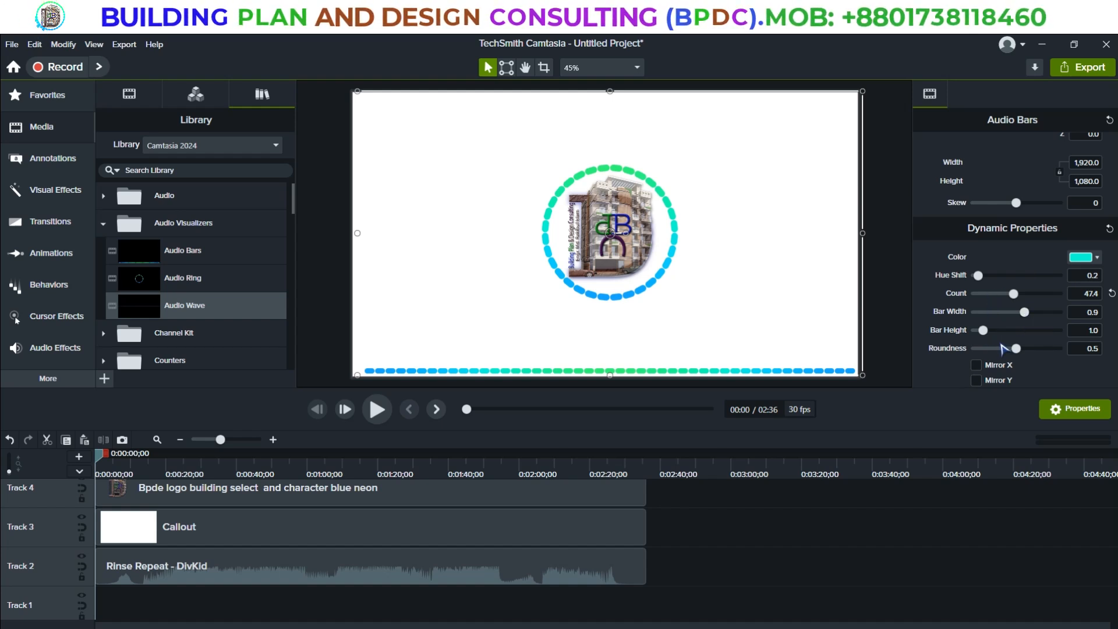
scroll(997, 314, "up", 5)
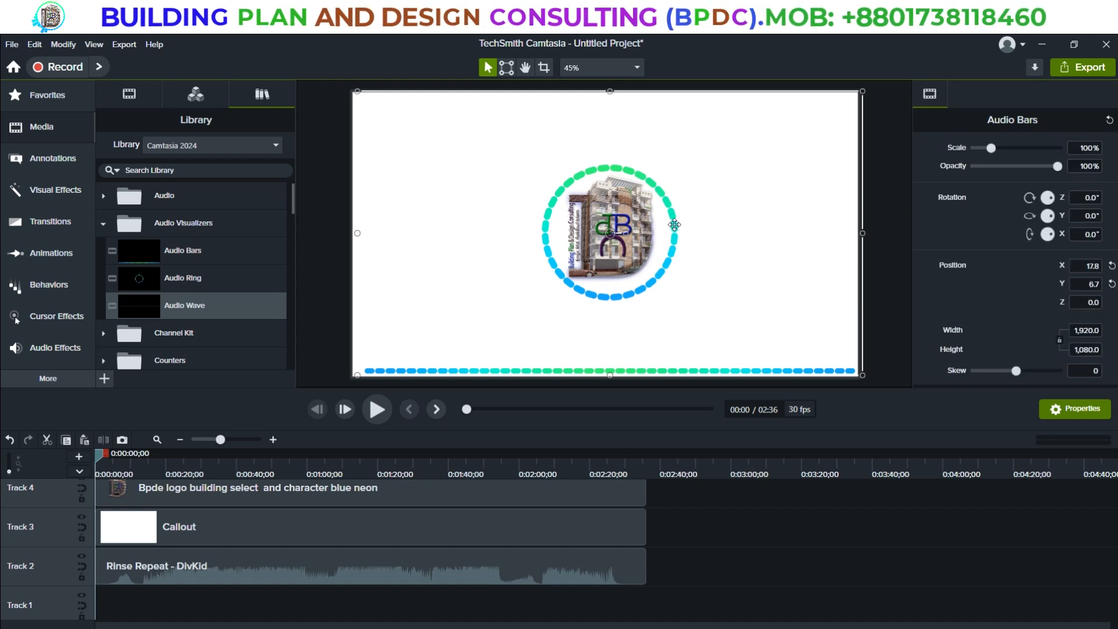
- Extend the Audio Bars clip to the end of the music track
left_click(844, 536)
scroll(842, 540, "up", 2)
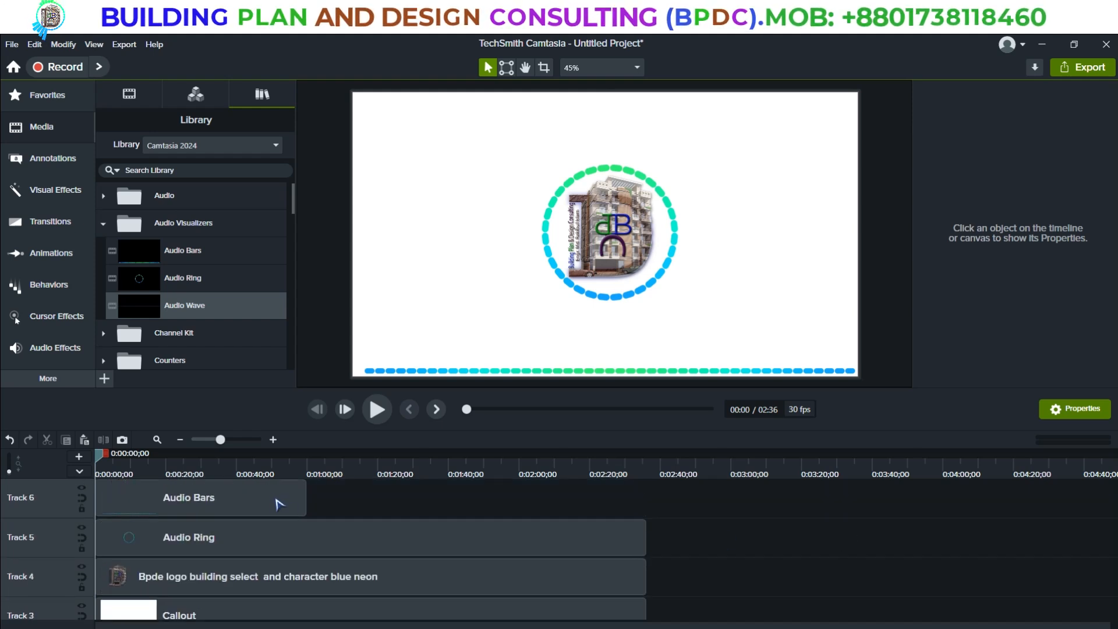
left_click_drag(305, 498, 662, 492)
- Review the stacked timeline tracks and play the whole project to check the audio visualizers against the music
scroll(771, 534, "down", 1)
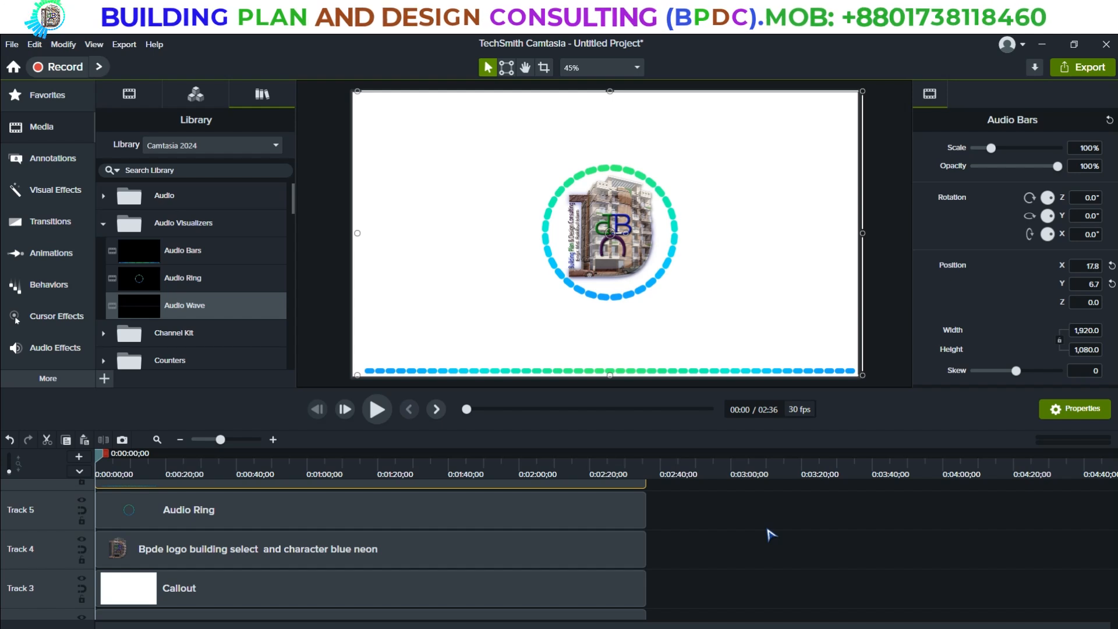
scroll(770, 534, "up", 1)
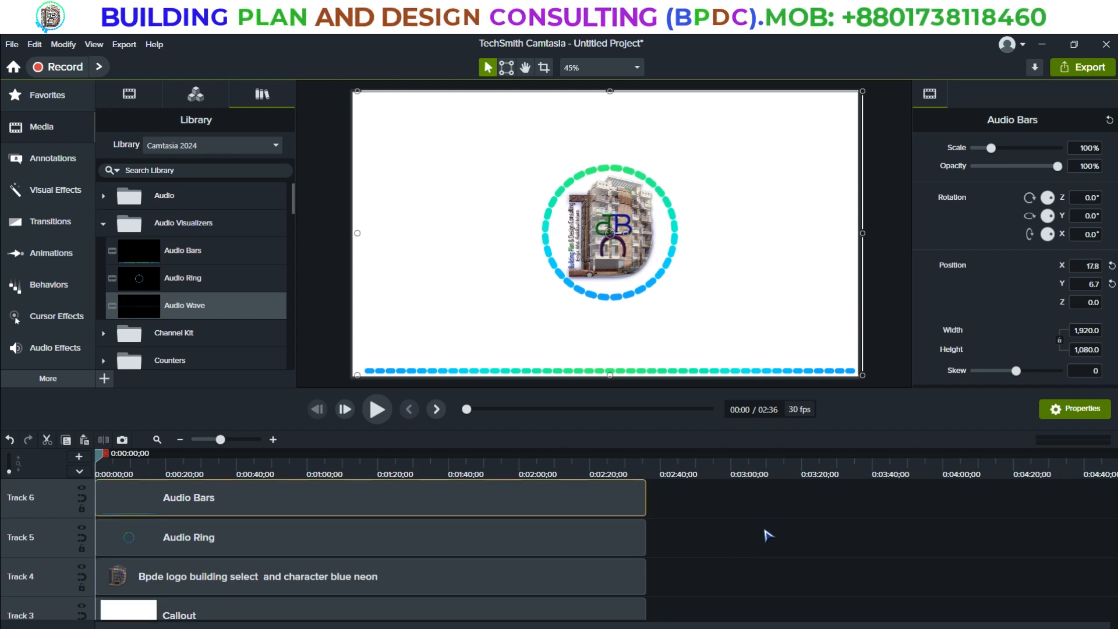
scroll(768, 534, "down", 3)
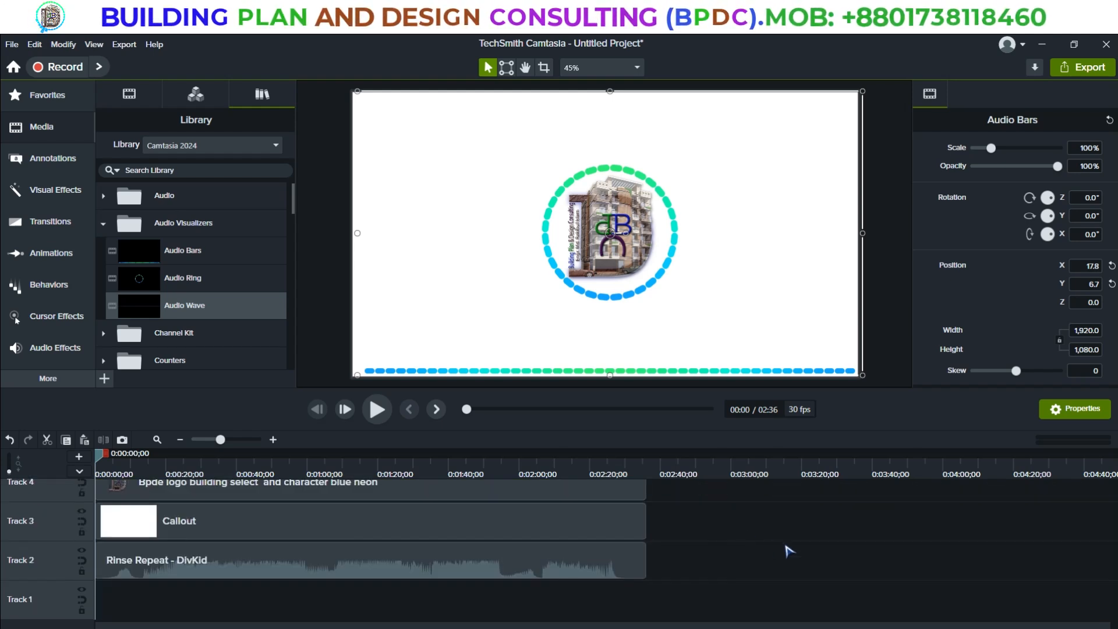
scroll(789, 550, "up", 1)
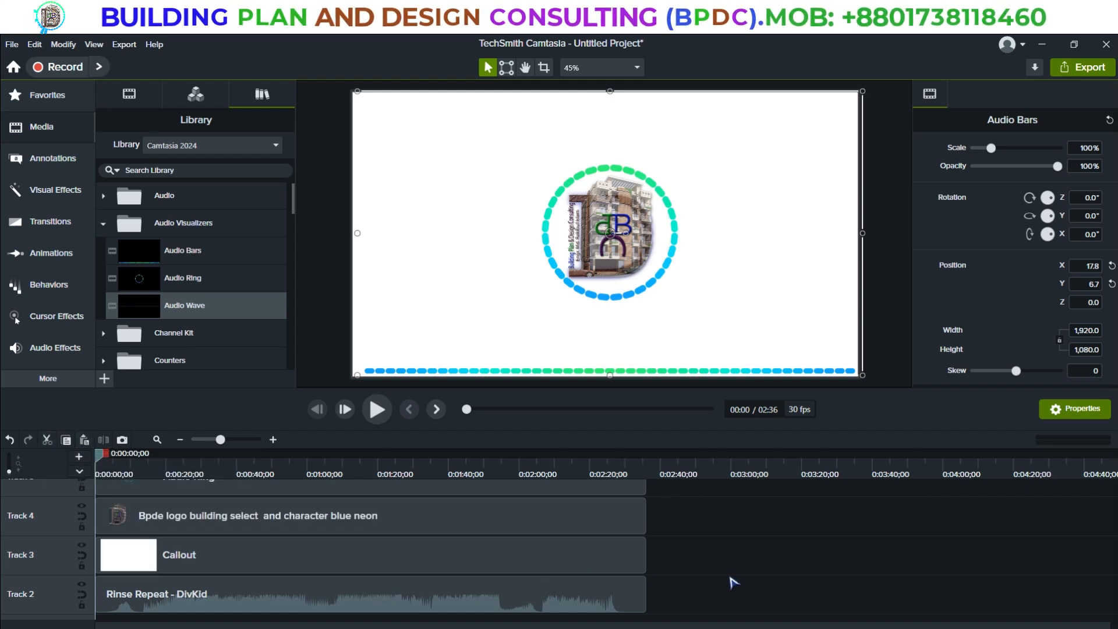
scroll(731, 581, "up", 2)
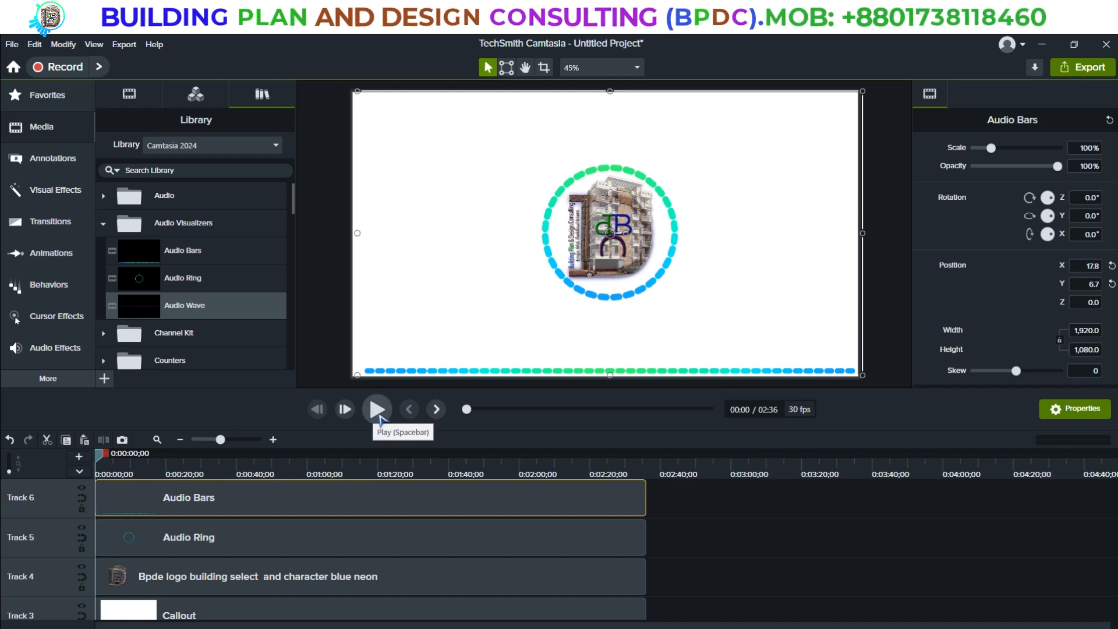
left_click(375, 411)
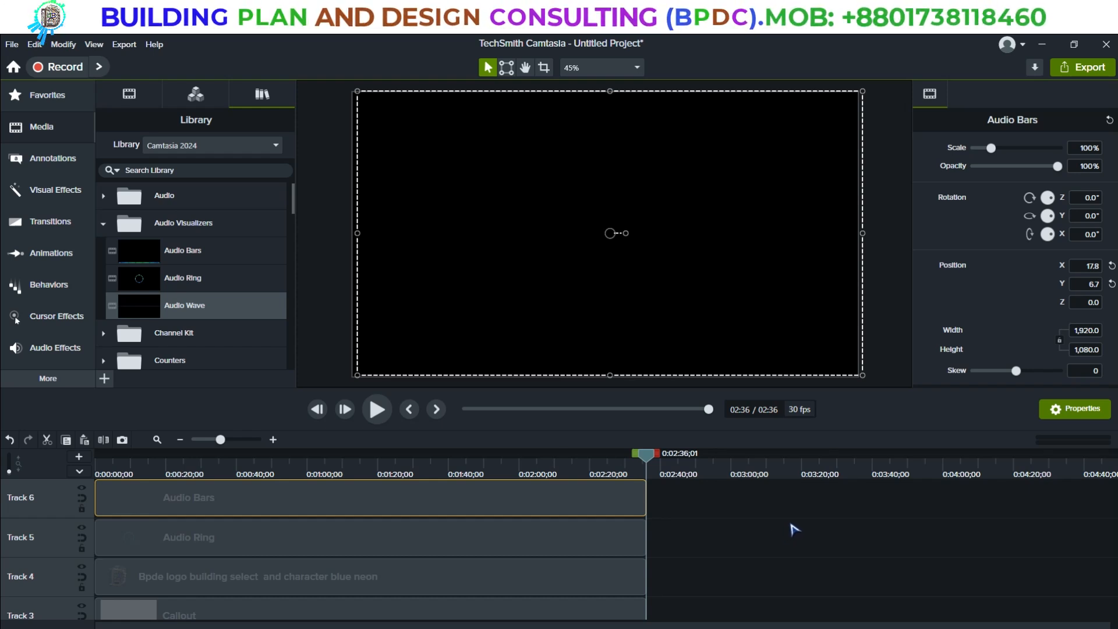
scroll(793, 529, "down", 2)
scroll(793, 529, "up", 2)
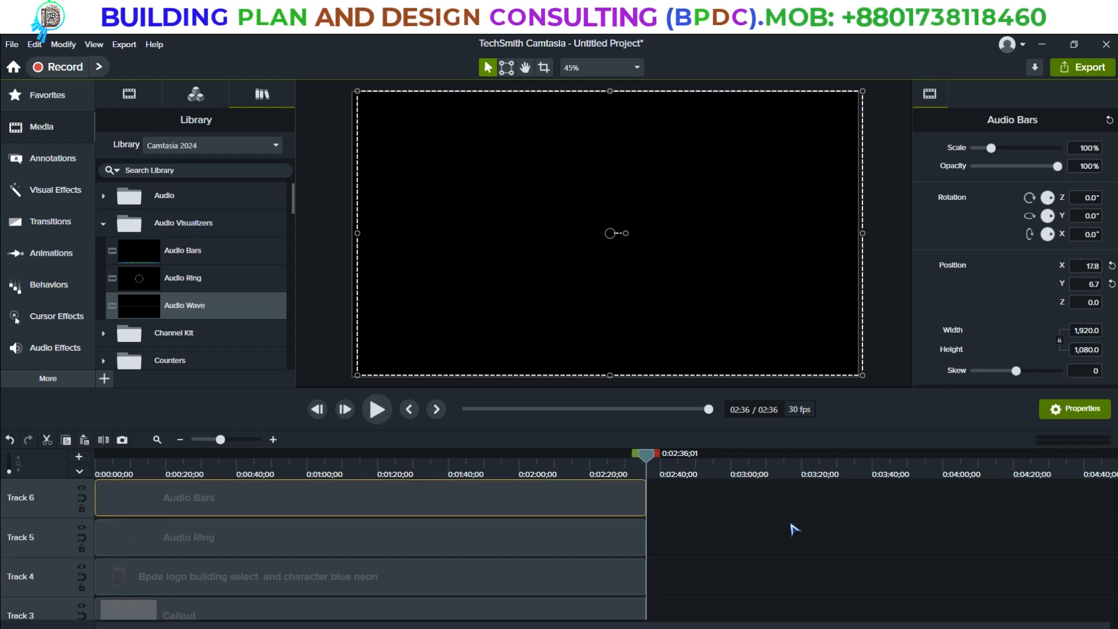